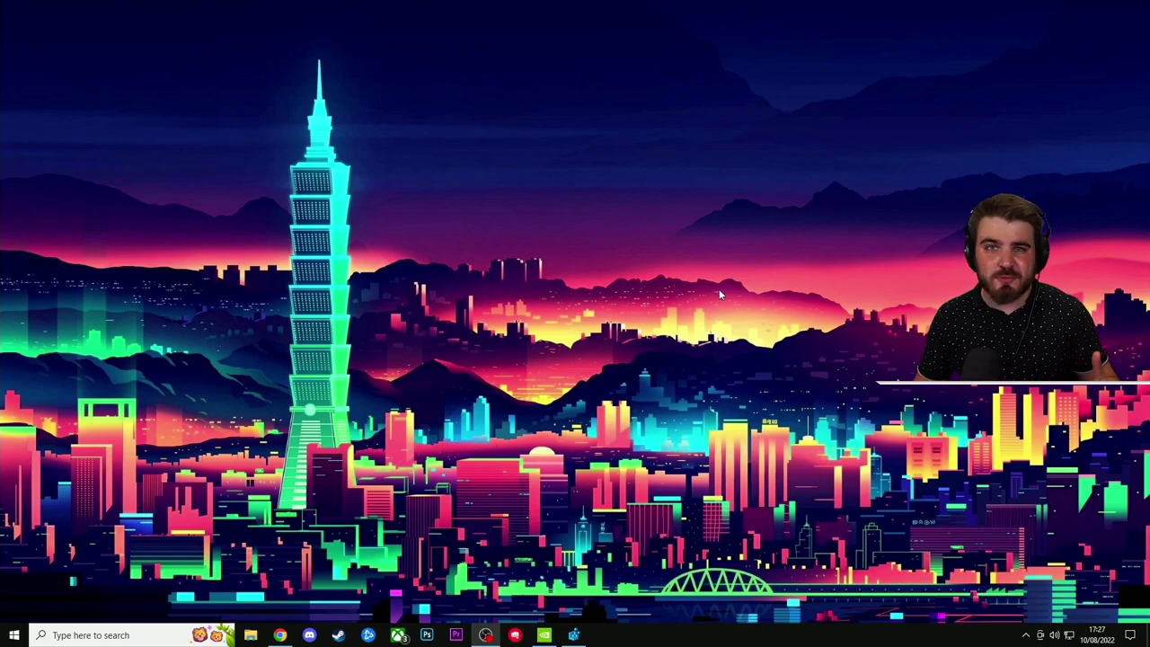
Step: Bring up NVIDIA Control Panel to review the global 3D settings, including DSR 1.78x DL
left_click(545, 635)
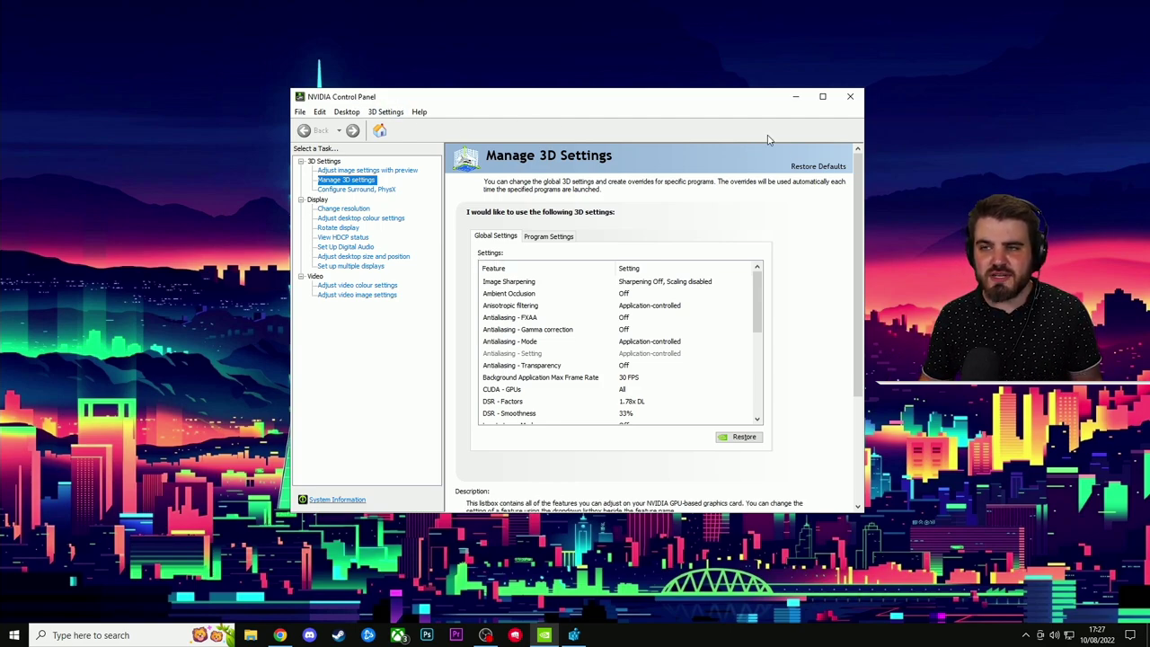
left_click(576, 635)
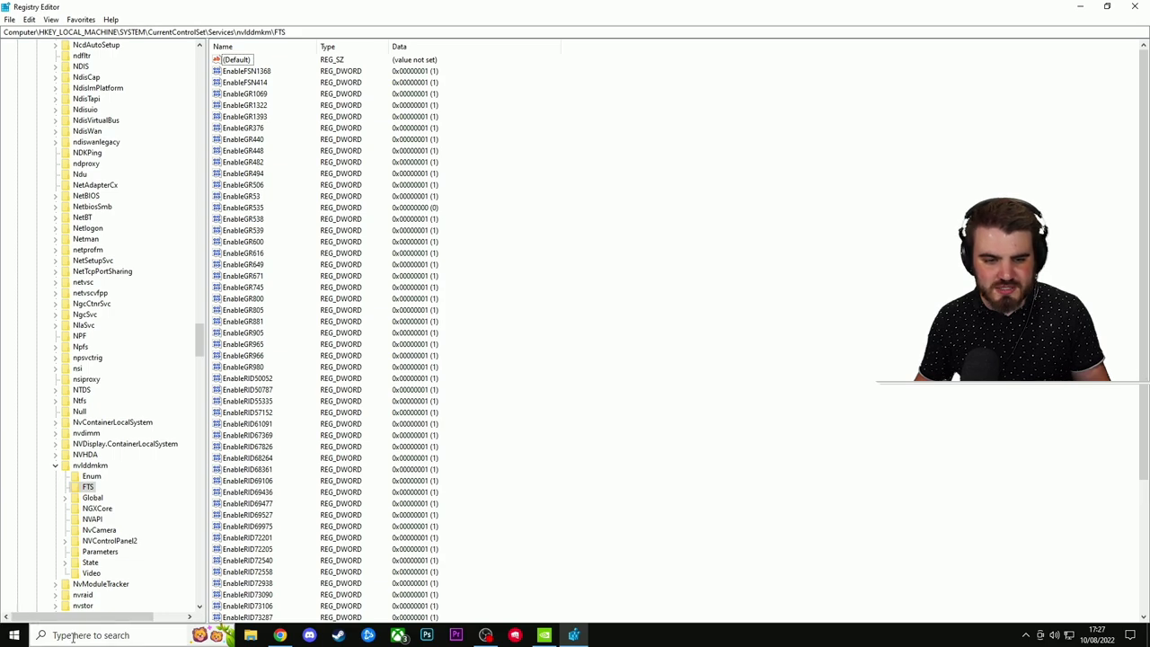
left_click(20, 634)
type("rege")
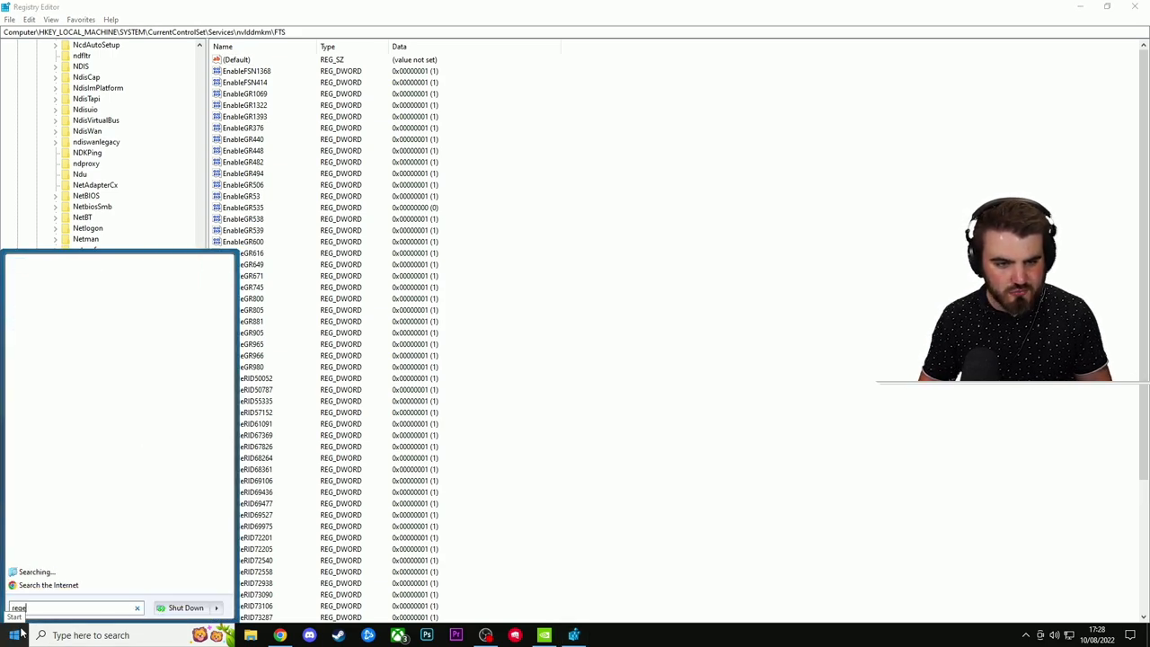
type("dit")
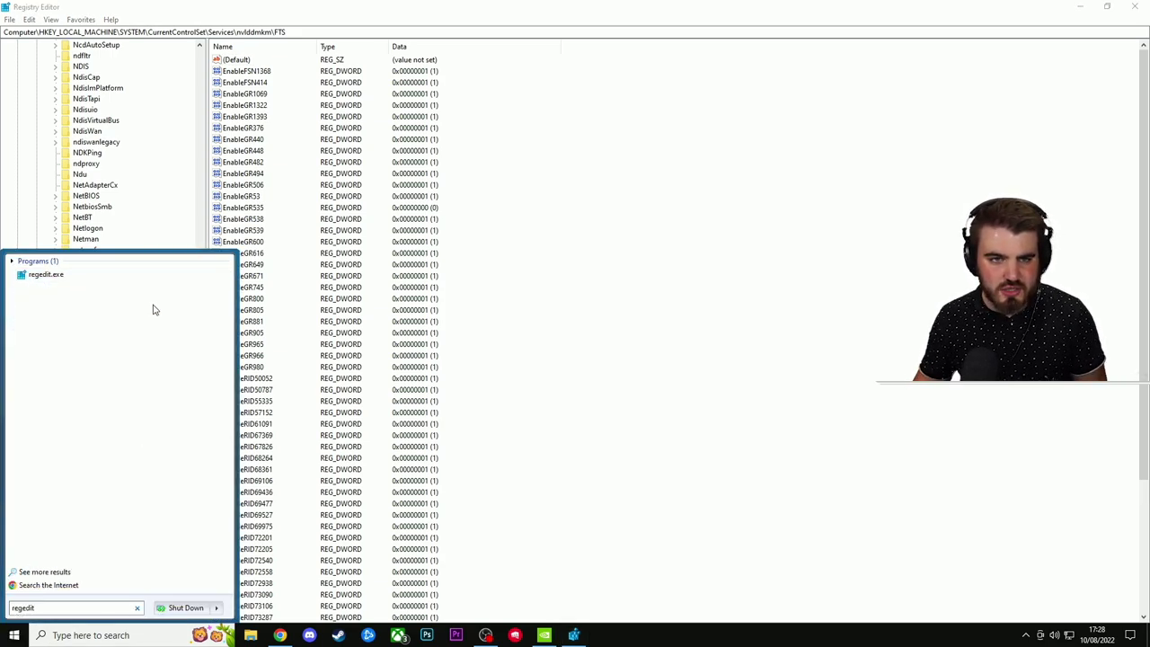
left_click(622, 387)
left_click_drag(202, 339, 201, 63)
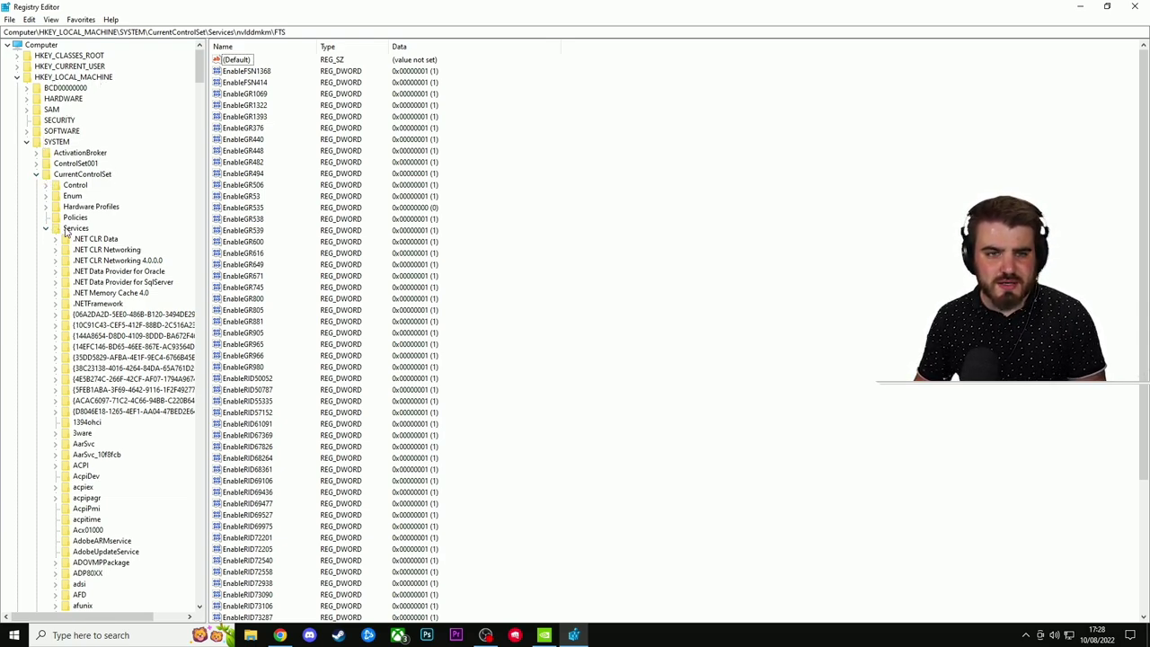
scroll(86, 232, "down", 20)
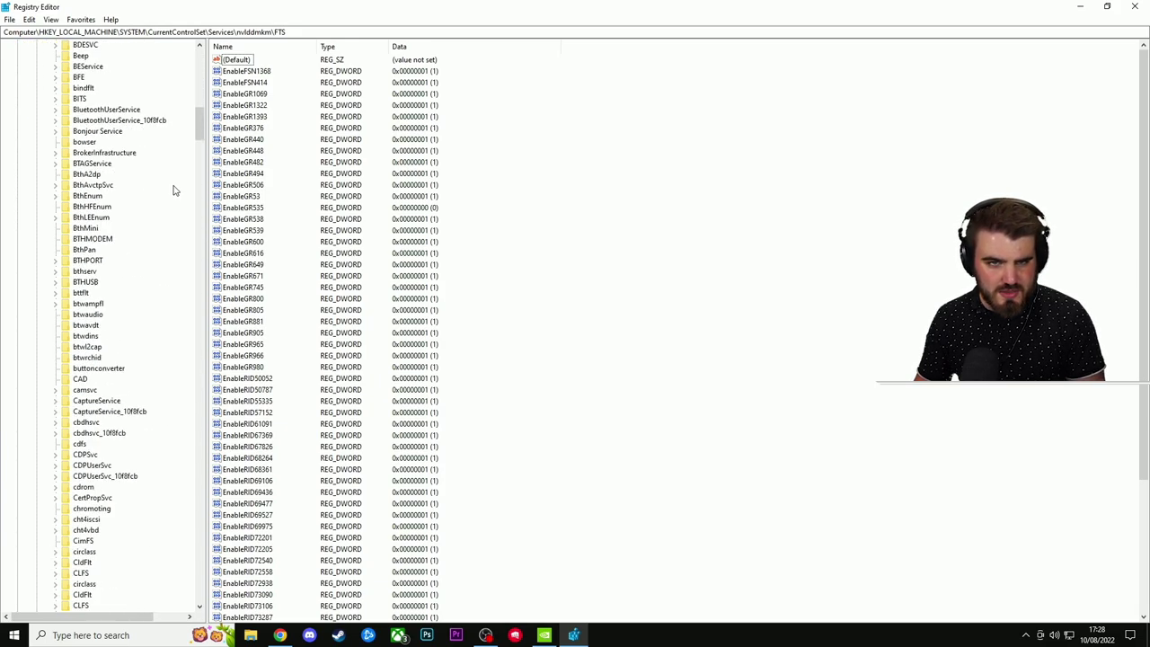
left_click_drag(200, 154, 213, 357)
scroll(103, 337, "down", 4)
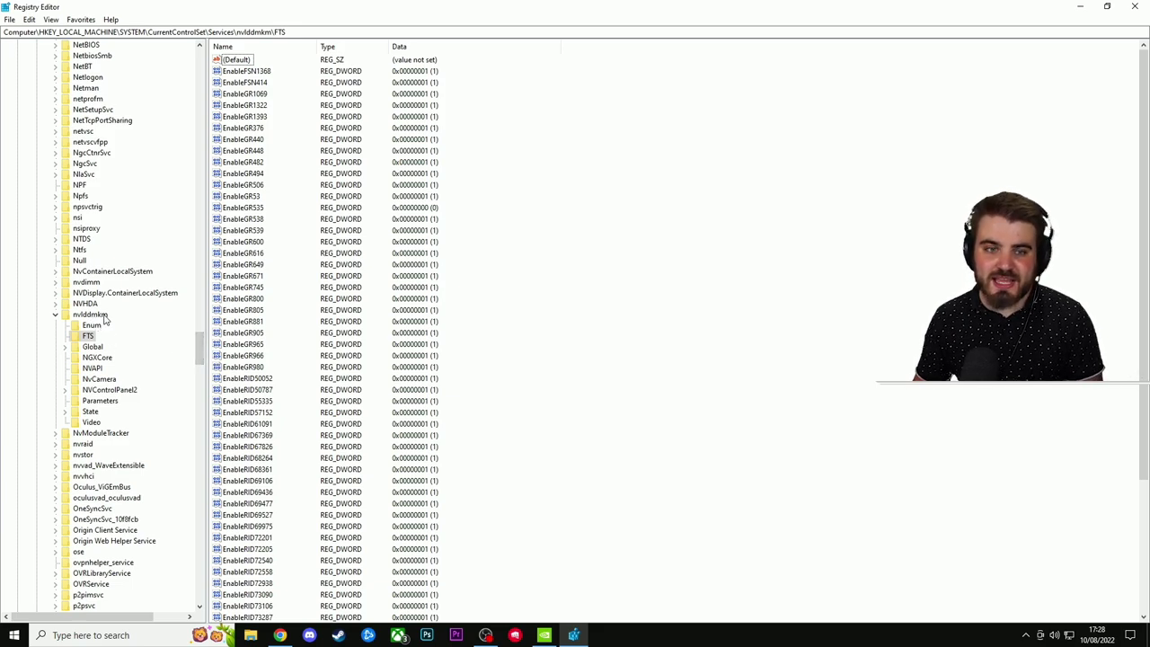
left_click(87, 336)
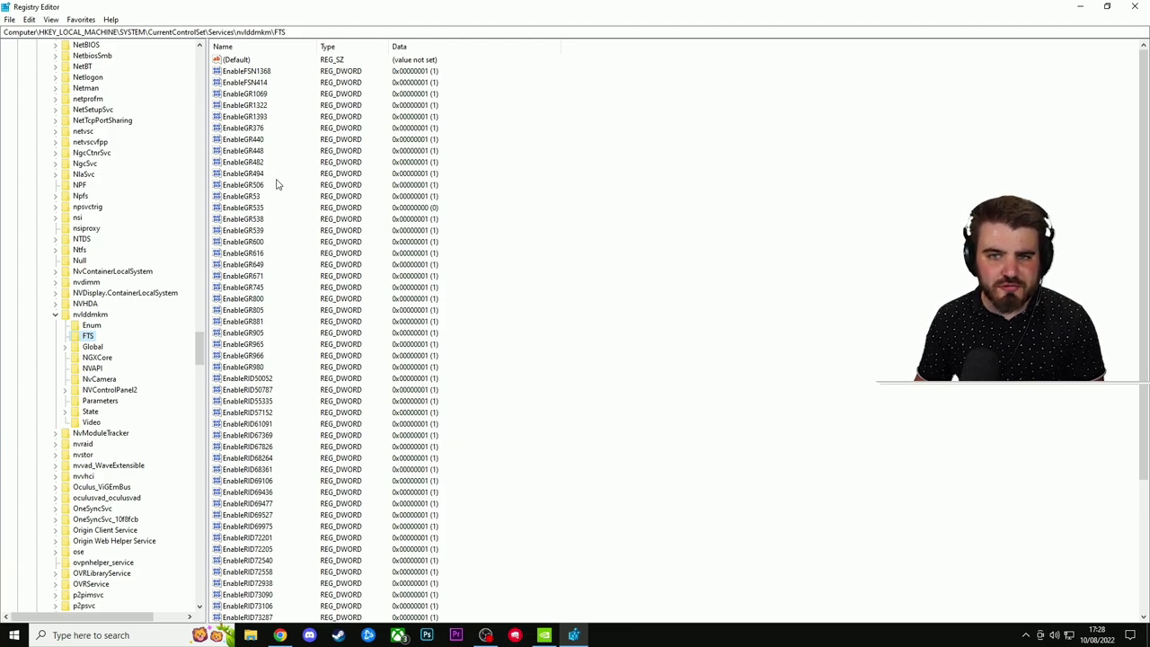
Step: Confirm the EnableGR535 value under the FTS key stays at 0
left_click(241, 209)
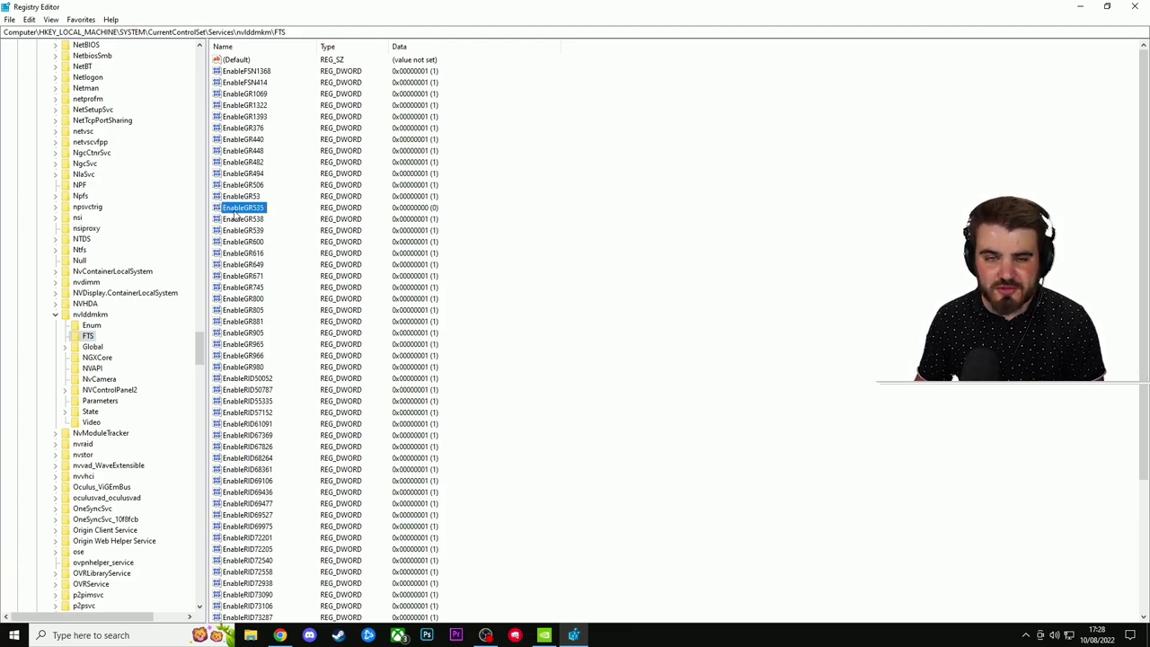
double_click(245, 210)
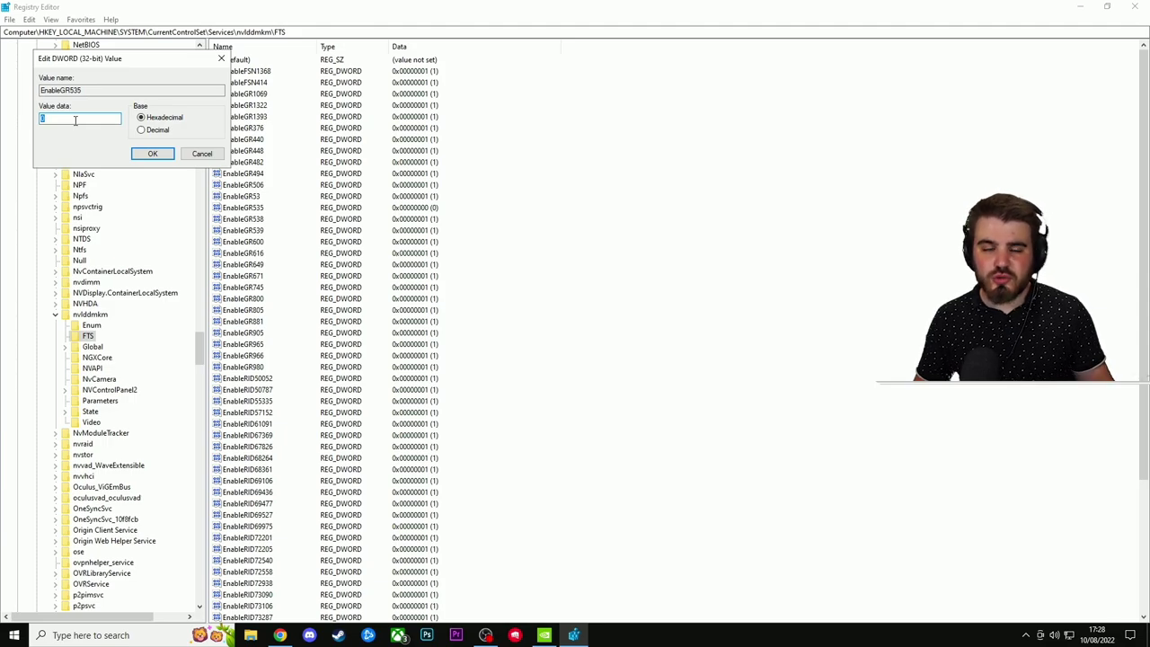
left_click(153, 154)
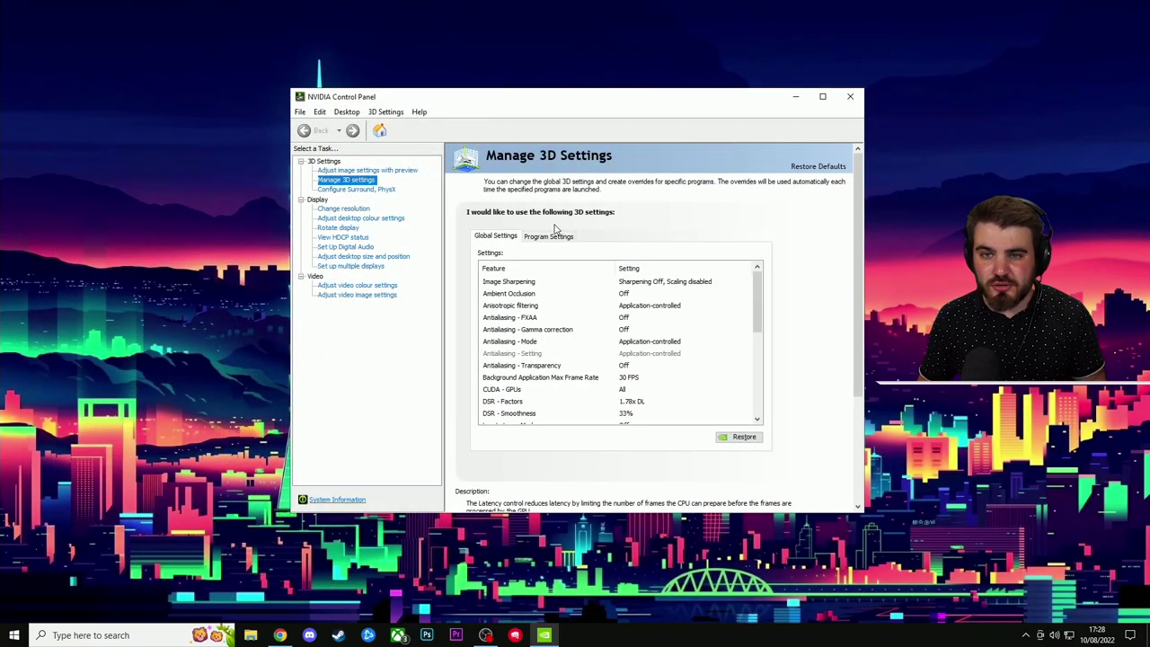
Step: Show Call of Duty: Modern Warfare 2's per-program 3D settings under Program Settings
mouse_move(506, 284)
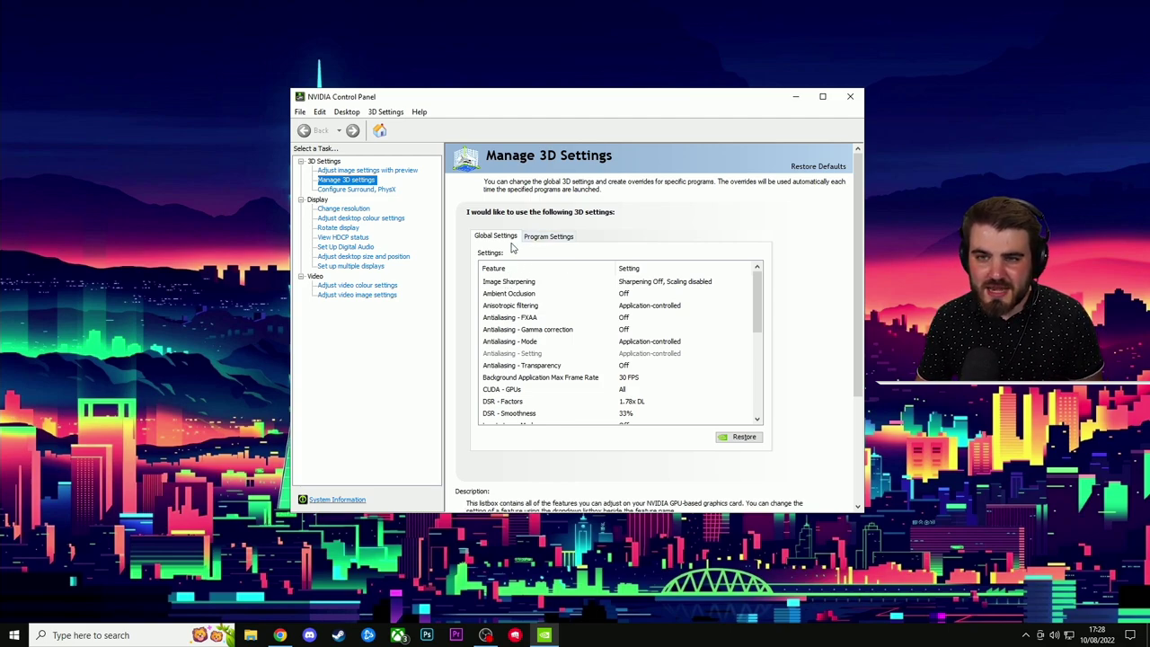
left_click(552, 237)
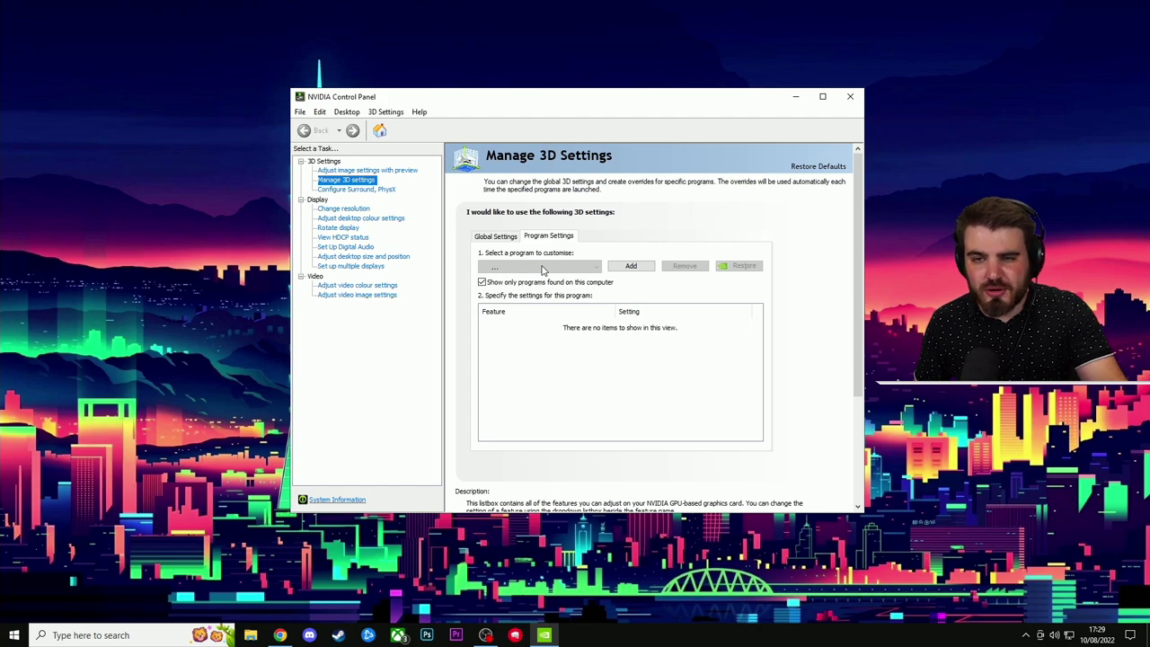
left_click(544, 268)
left_click(556, 272)
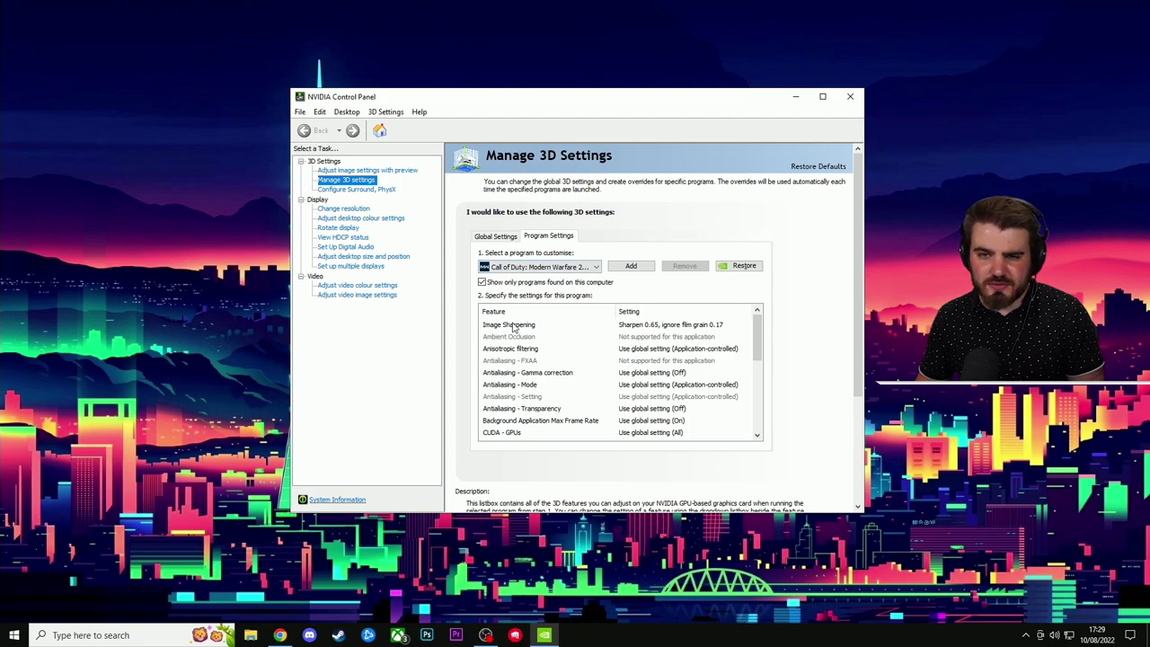
Step: Keep Call of Duty's Image Sharpening on with Sharpen 0.65 and film grain 0.17
left_click(655, 328)
left_click(656, 325)
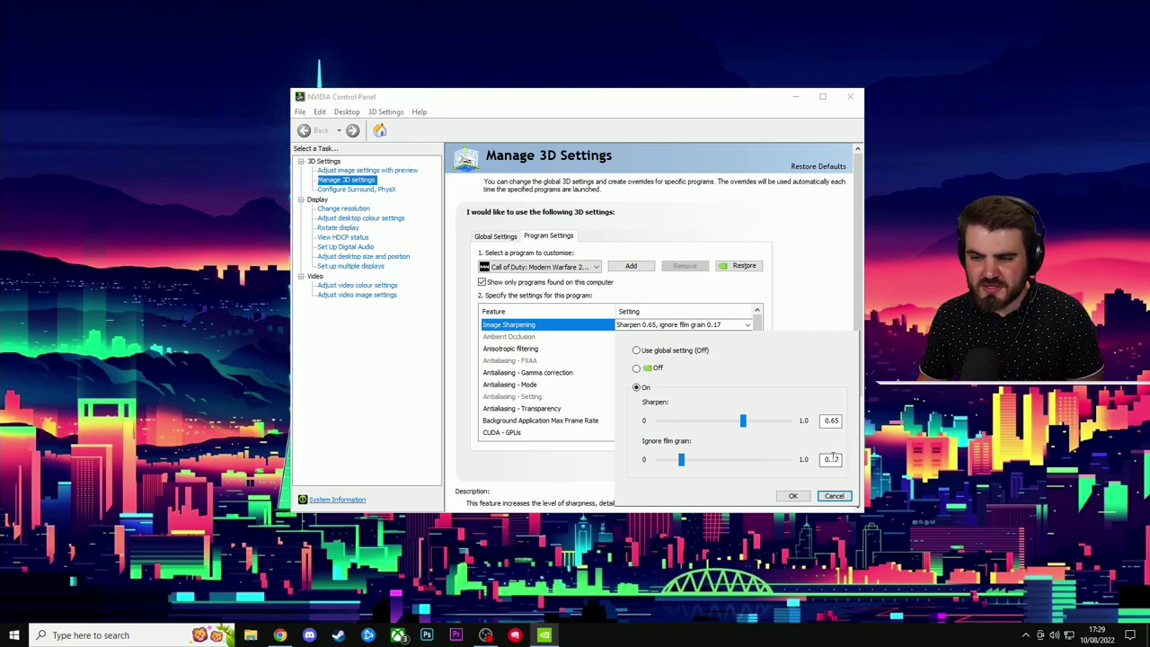
left_click_drag(821, 459, 845, 461)
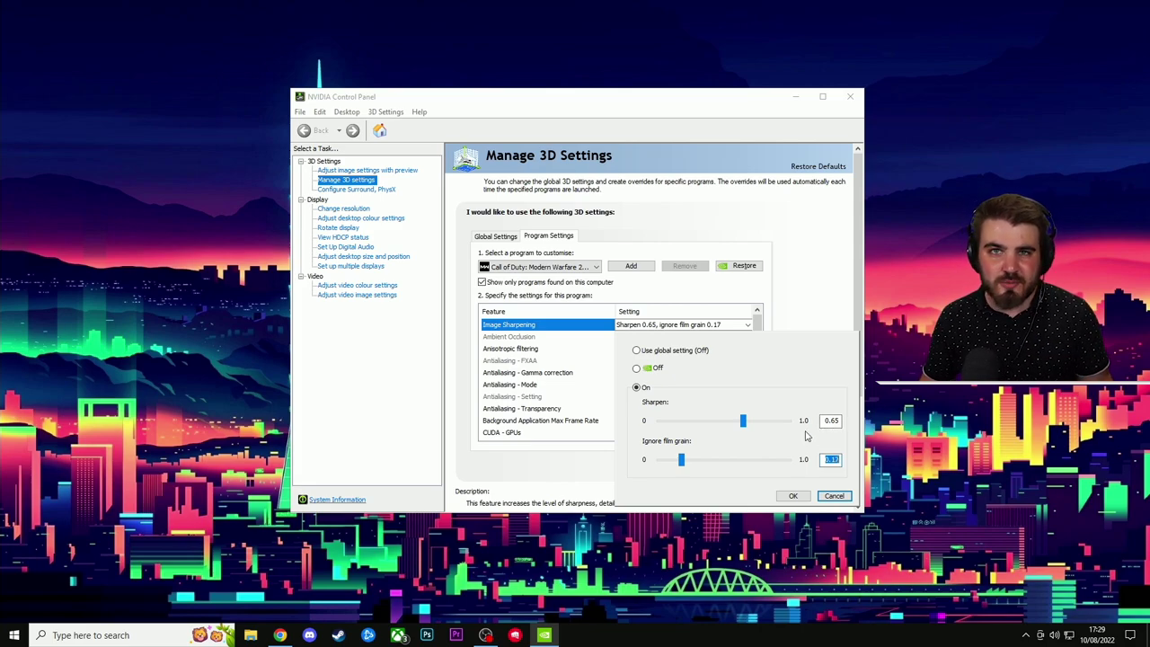
left_click(805, 496)
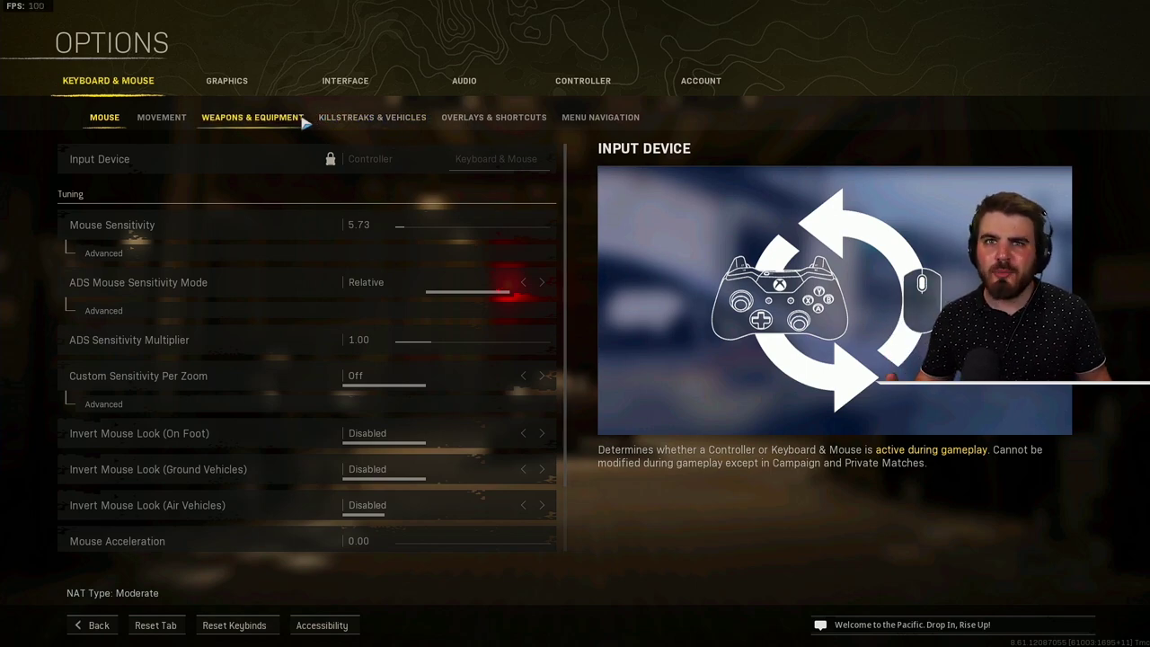
Step: Go to Warzone's Graphics Quality settings and scroll to the Anti-Aliasing option
left_click(234, 90)
left_click(161, 124)
scroll(245, 360, "down", 10)
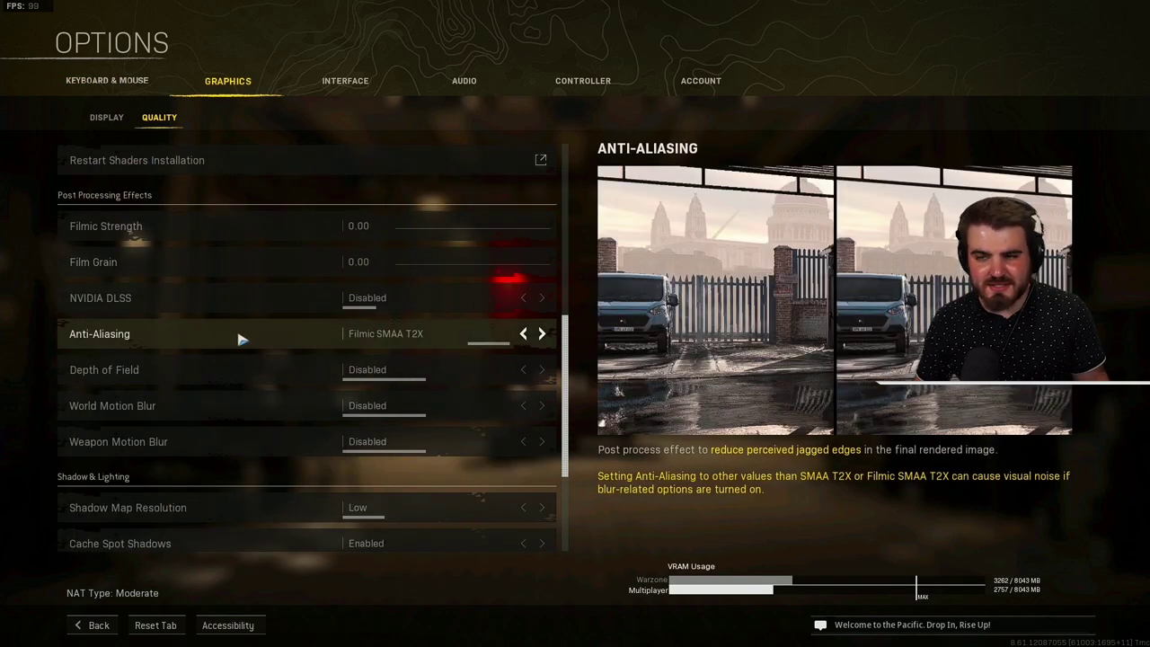
Step: Cycle through the anti-aliasing modes, ending on Filmic SMAA T2X
left_click(525, 334)
left_click(525, 335)
left_click(525, 334)
left_click(542, 335)
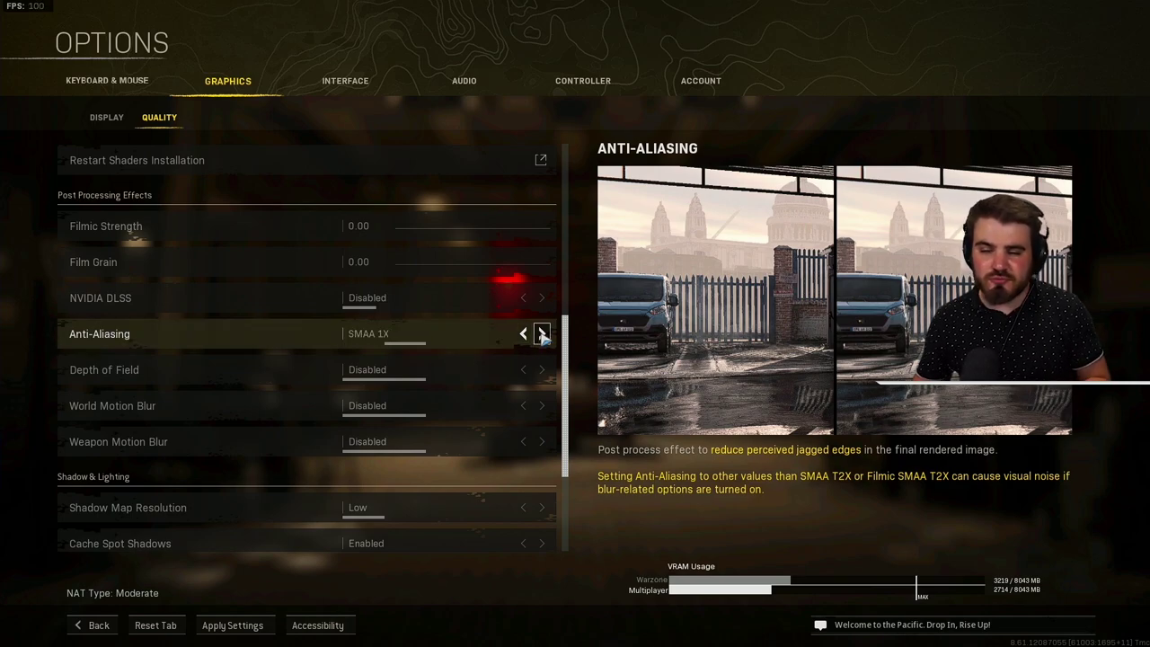
left_click(542, 334)
left_click(542, 335)
left_click(525, 334)
left_click(542, 334)
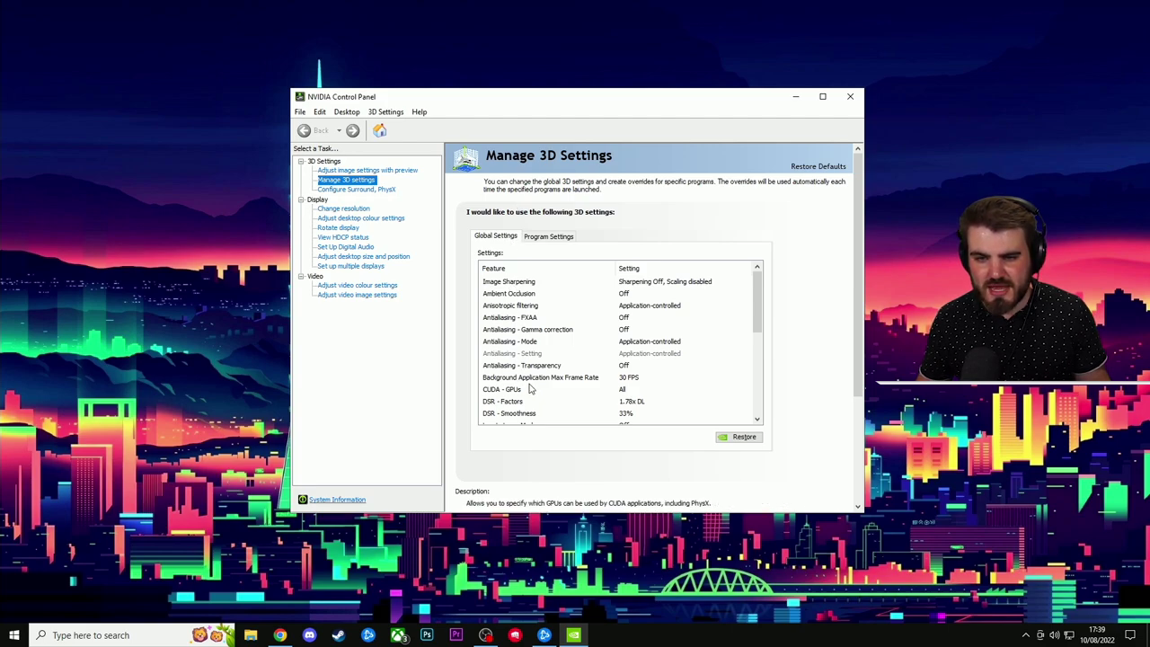
Step: Open the DSR - Factors choices in Global Settings, showing 1.78x DL ticked
scroll(508, 369, "down", 1)
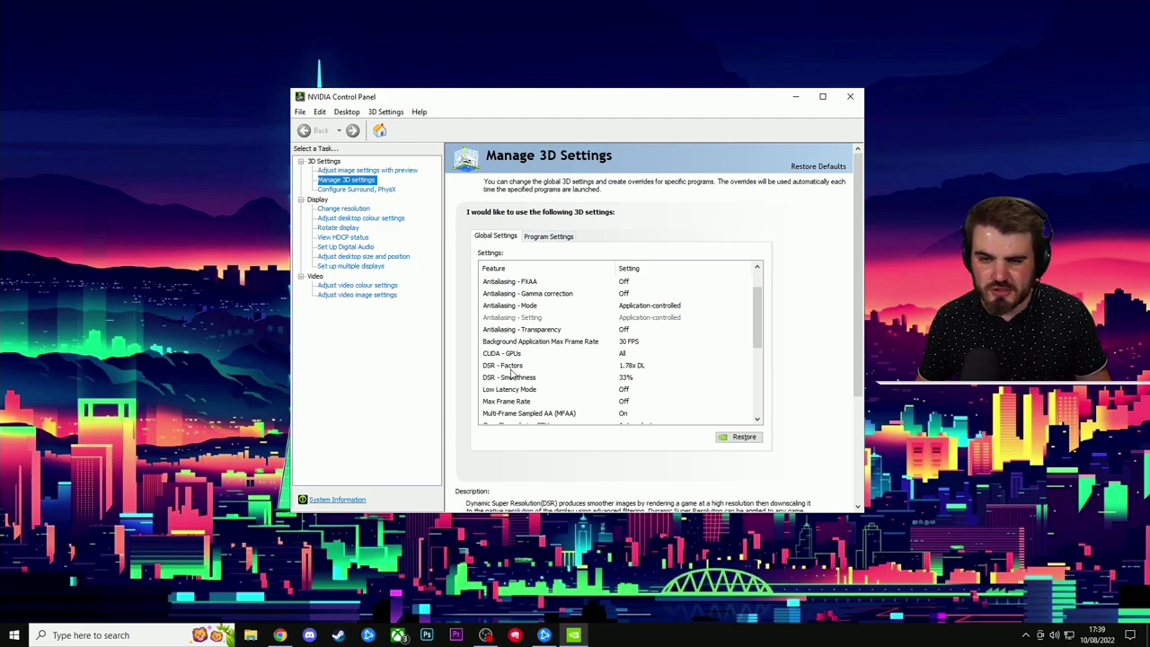
left_click(634, 367)
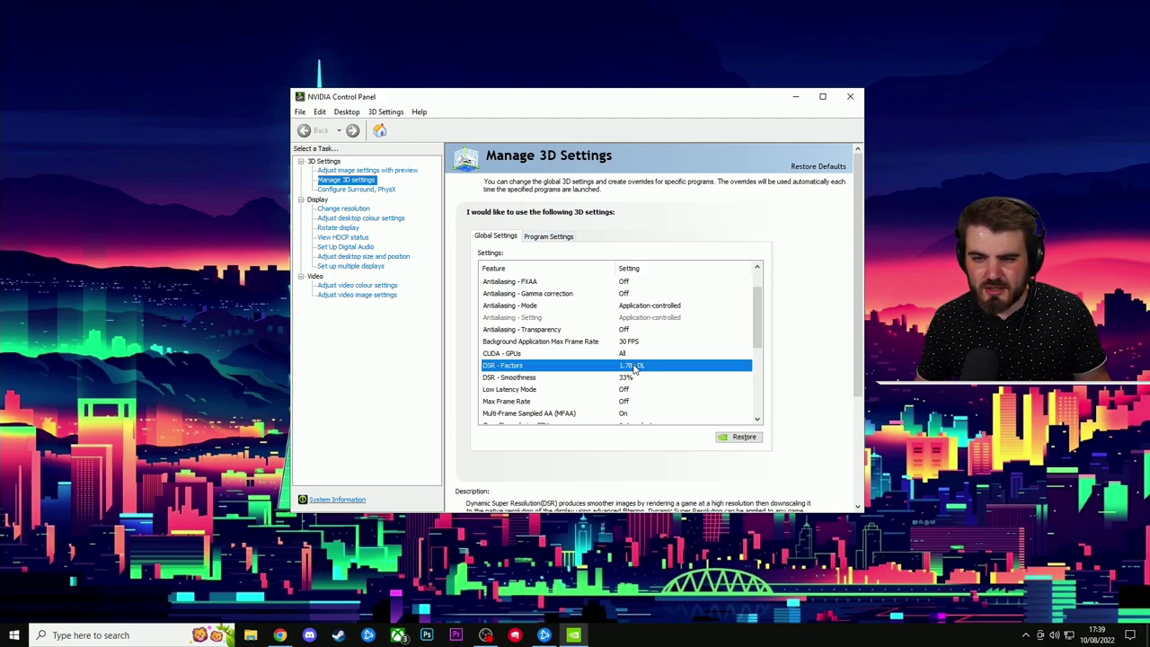
left_click(633, 367)
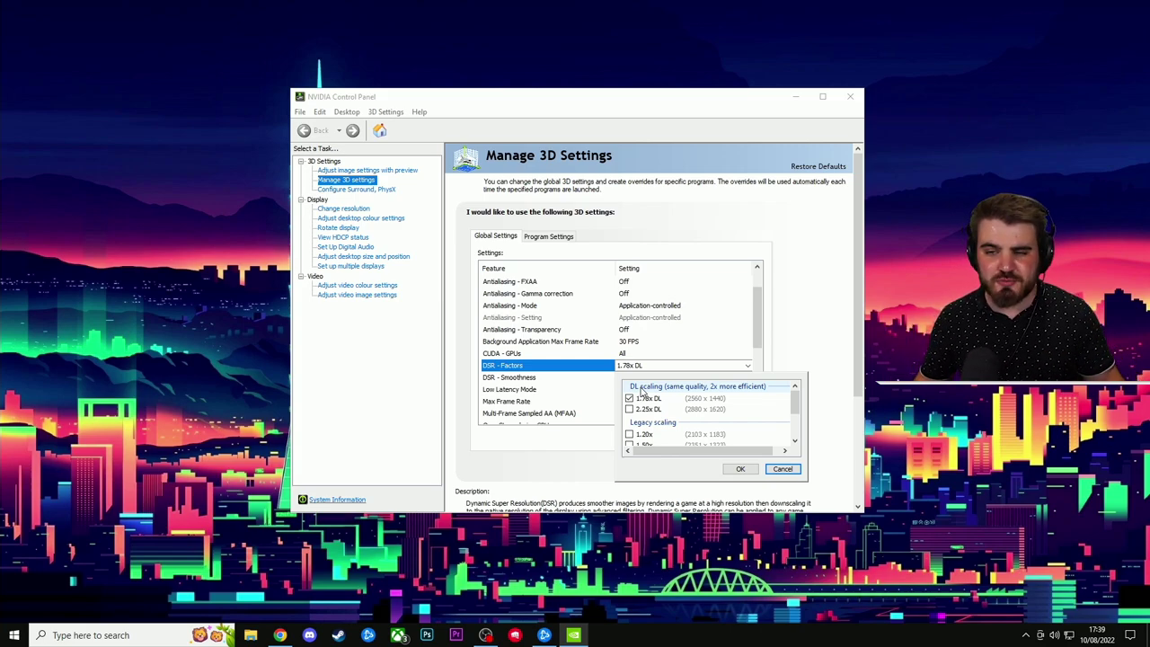
Step: Reopen the DSR - Factors list and confirm it with only 1.78x DL checked
left_click(527, 371)
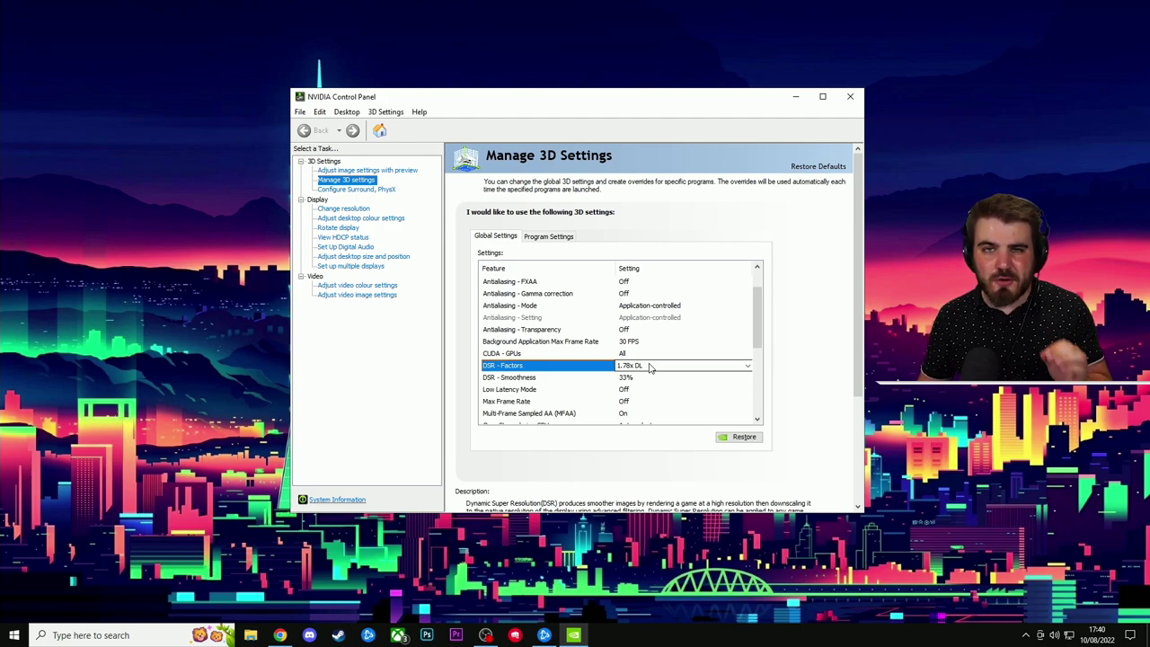
left_click(651, 368)
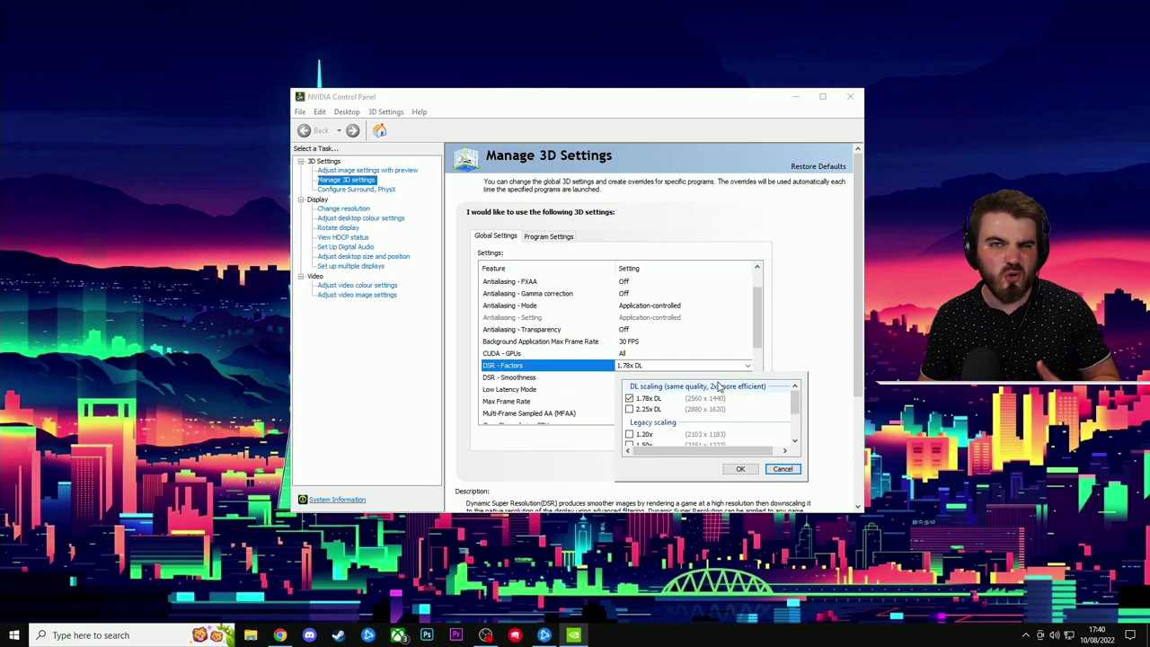
mouse_move(796, 403)
left_mouse_down()
mouse_move(796, 424)
mouse_move(796, 401)
left_mouse_up()
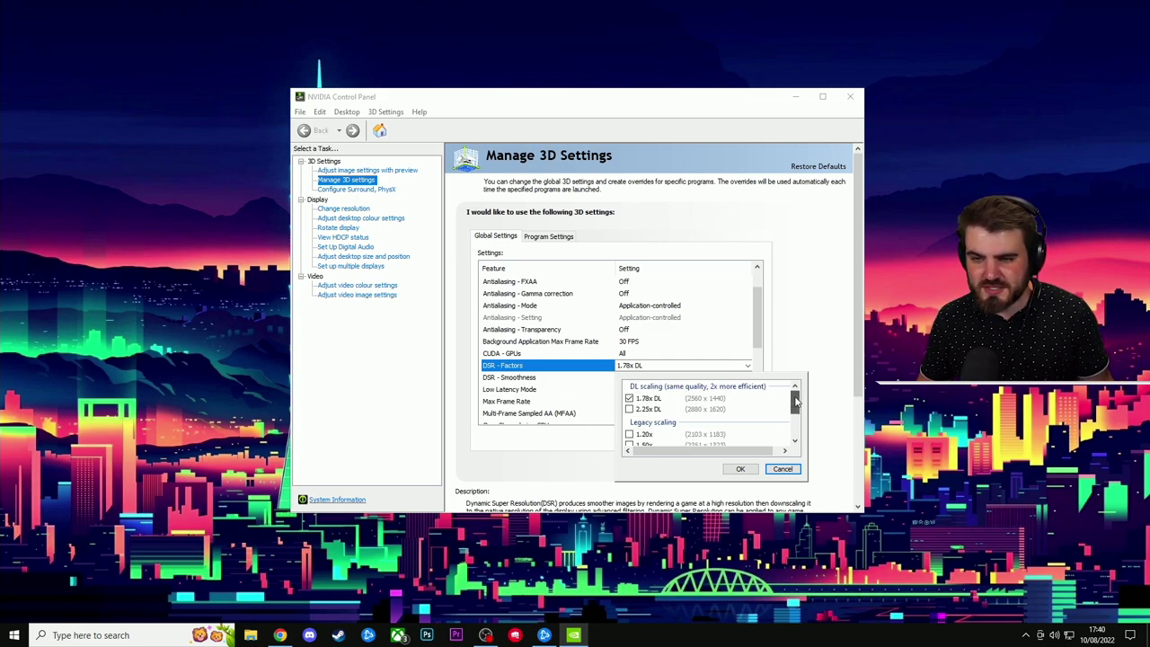
left_click(740, 470)
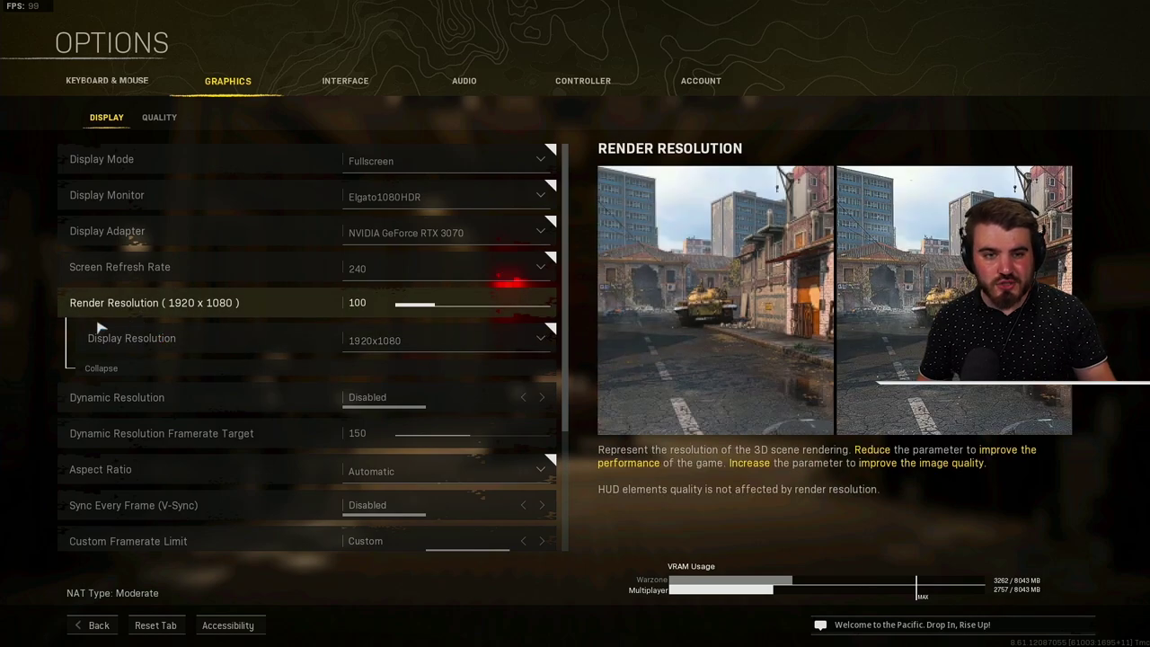
Step: Change Warzone's Display Resolution from 1920x1080 to 2560x1440
left_click(100, 368)
left_click(141, 330)
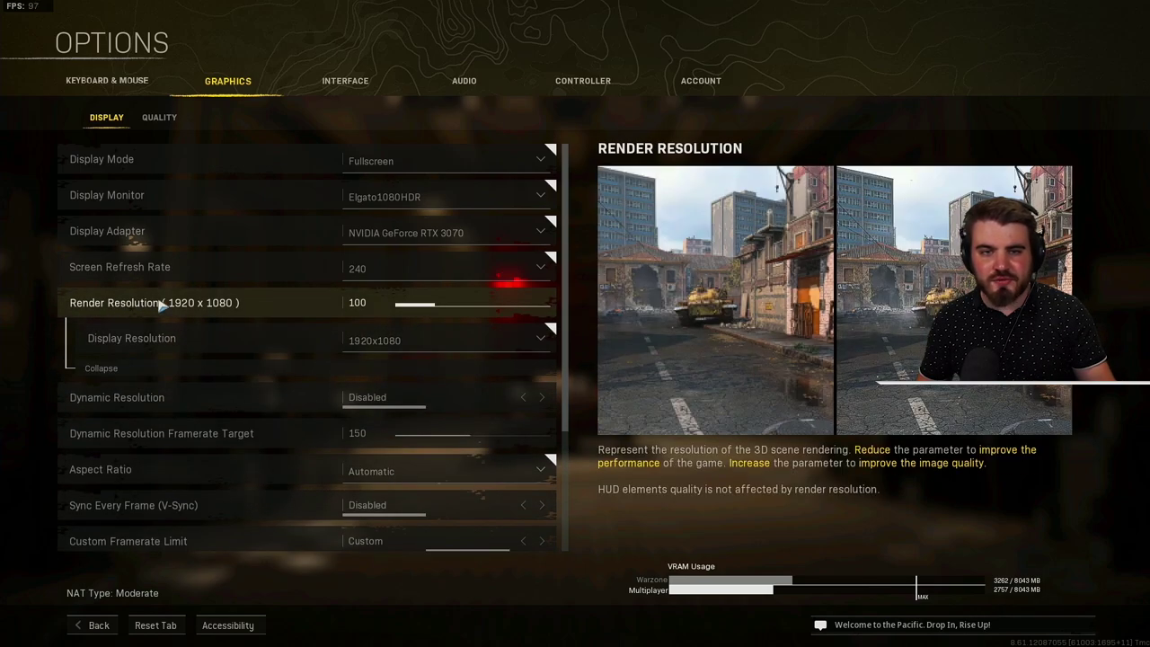
left_click(396, 341)
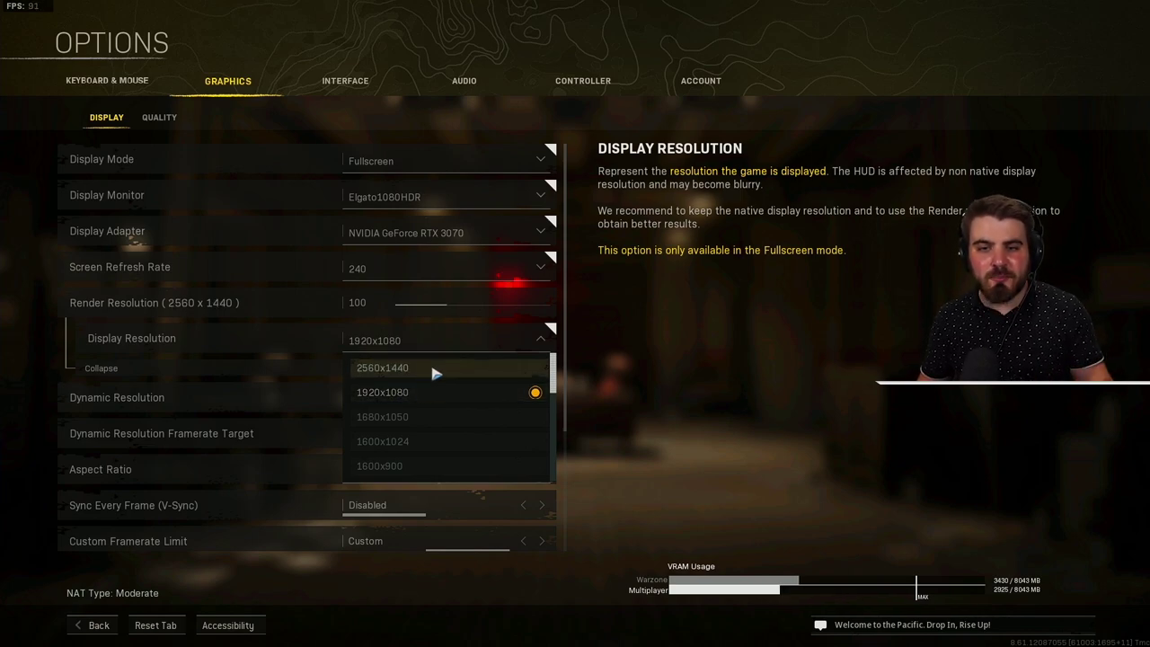
left_click(437, 376)
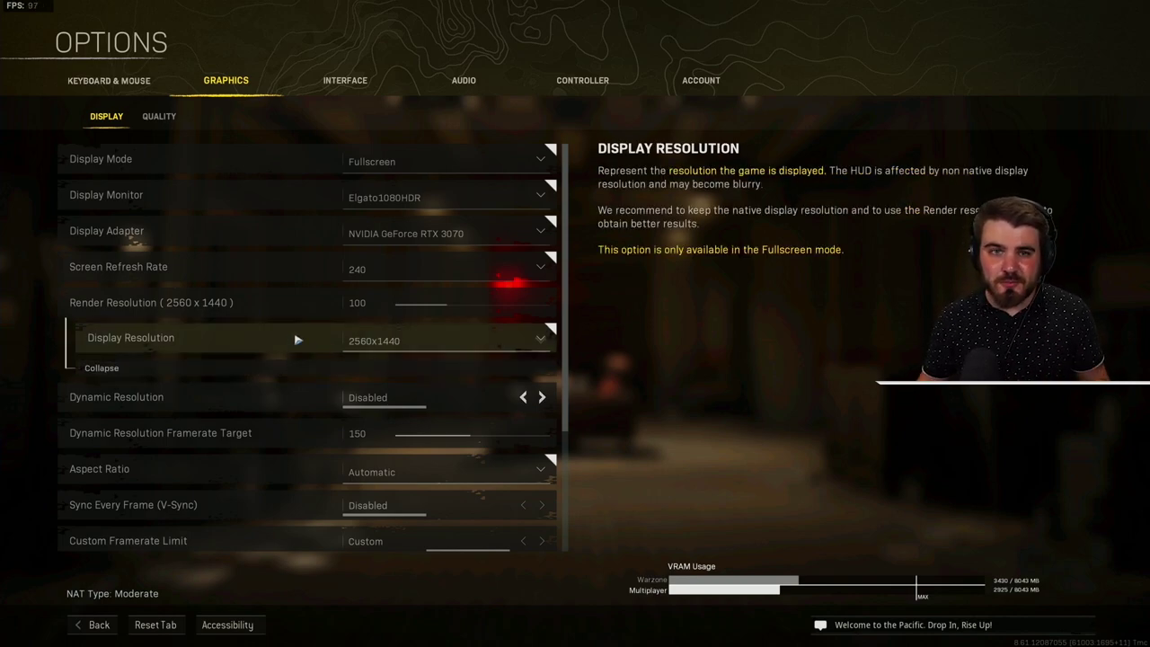
Step: Switch to Warzone's Quality graphics settings and scroll down to the NVIDIA DLSS option
left_click(160, 117)
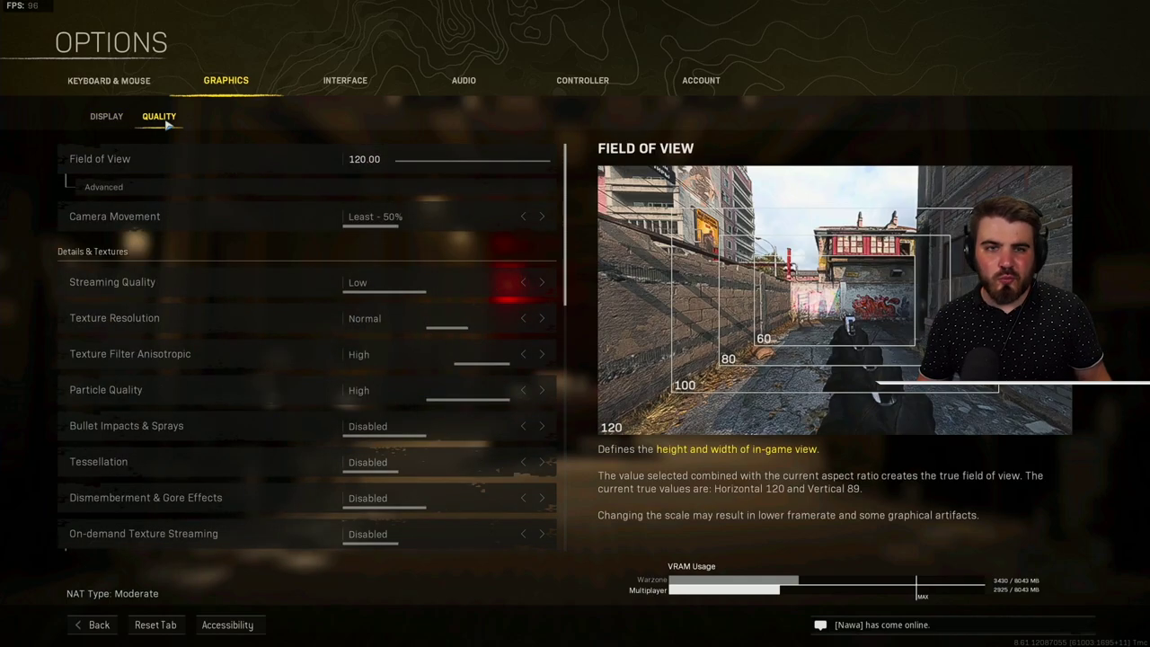
scroll(246, 248, "down", 3)
scroll(244, 250, "down", 5)
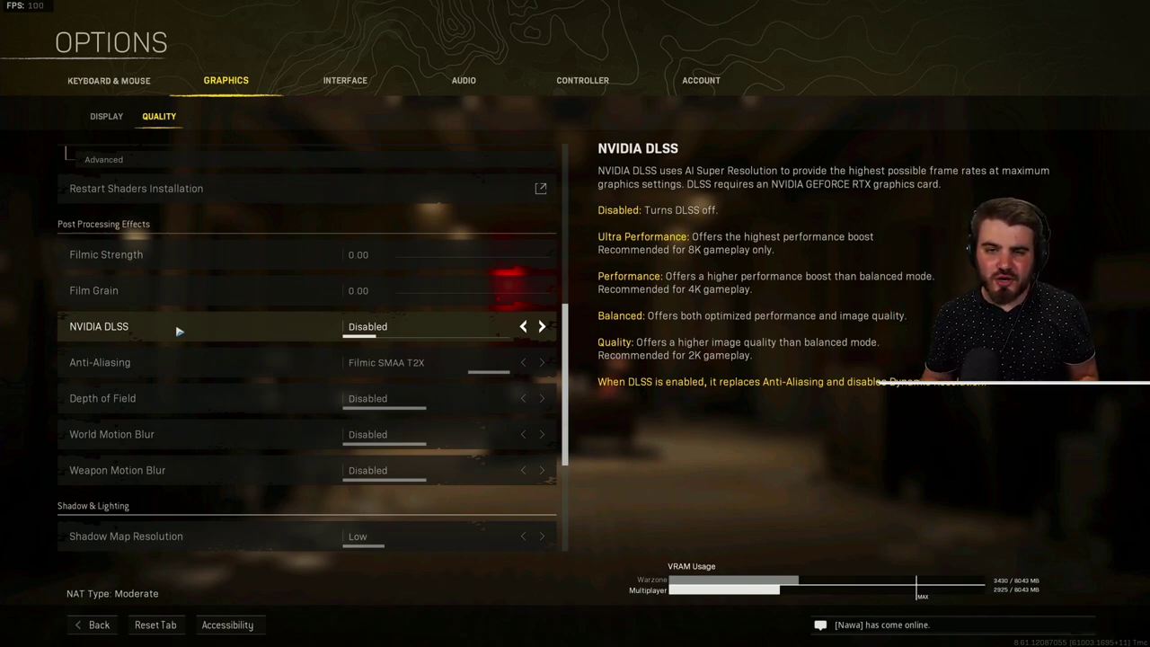
Step: Step NVIDIA DLSS from Disabled to Quality and apply the settings
left_click(538, 328)
left_click(539, 328)
left_click(539, 328)
left_click(539, 328)
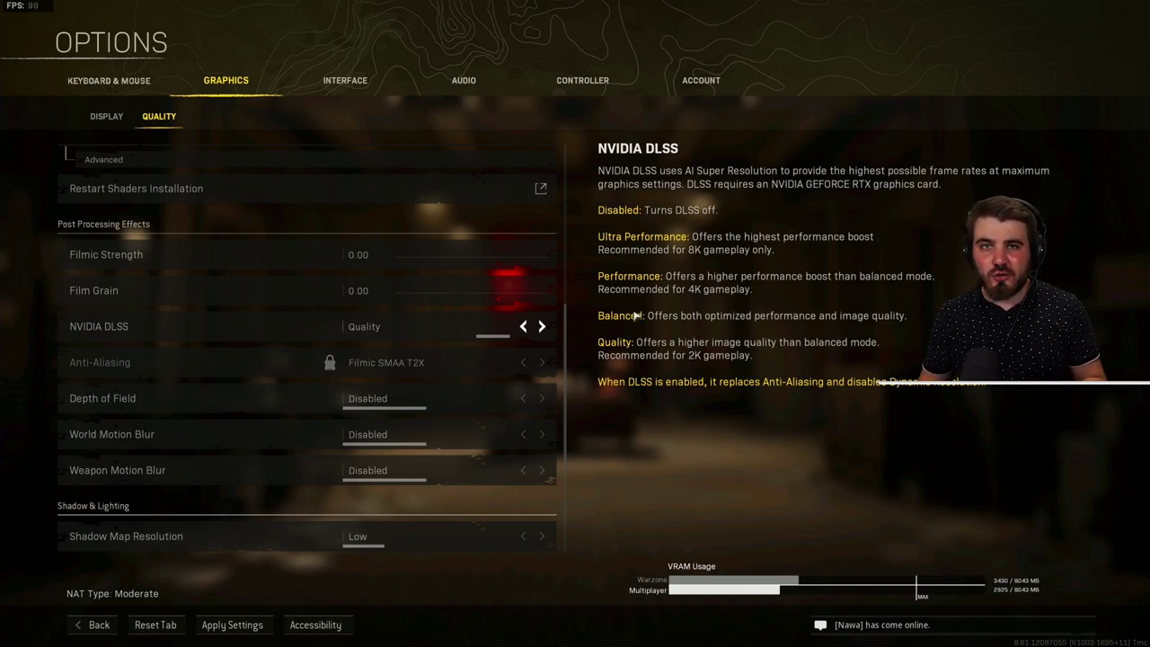
left_click(232, 626)
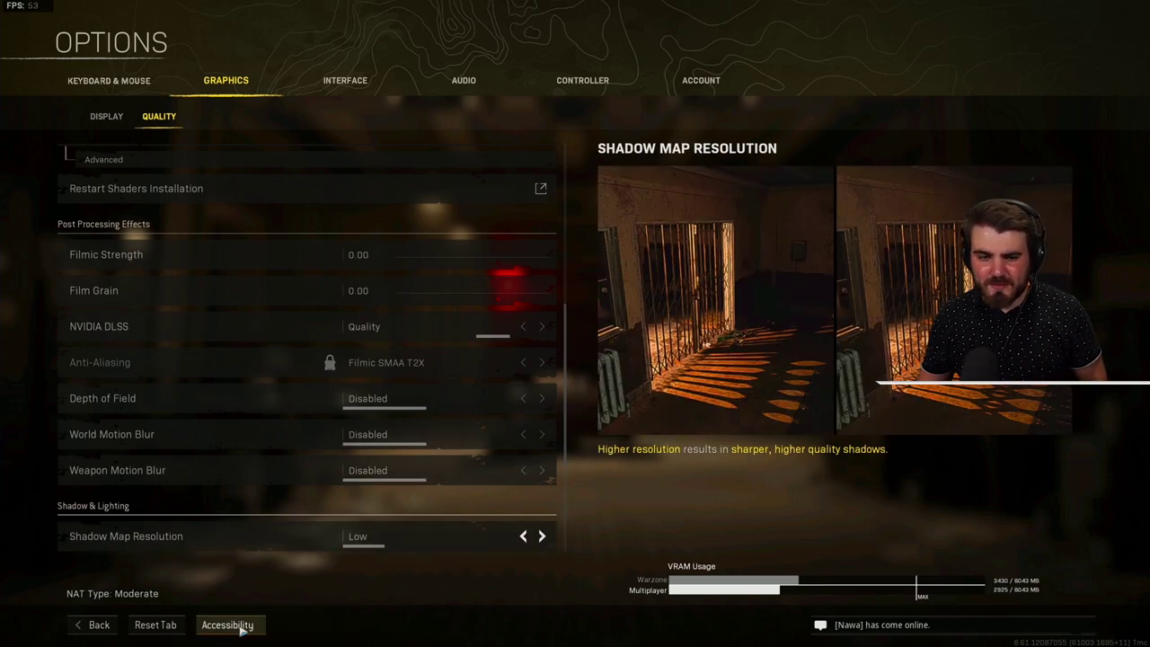